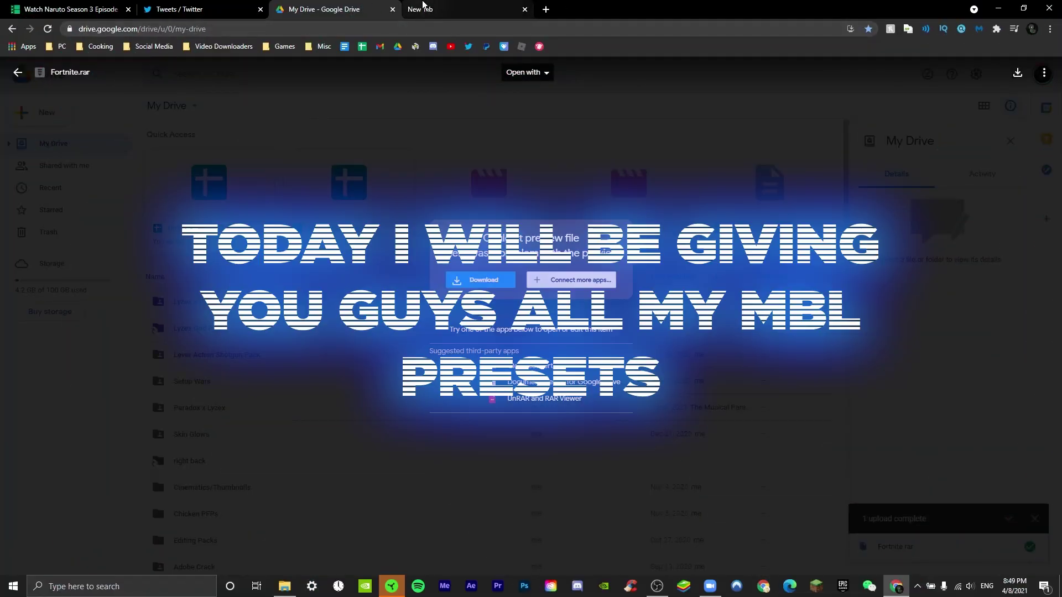
Step: Open the Fortnite.rar Google Drive share link in a new tab and download the file
left_click(423, 6)
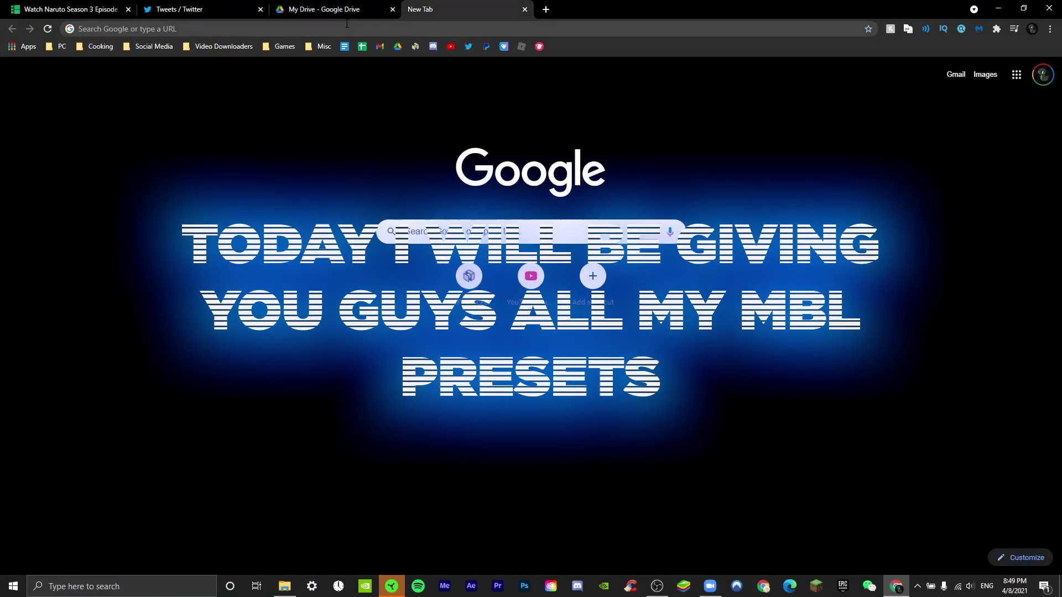
left_click(343, 28)
key("ctrl+v")
key("Return")
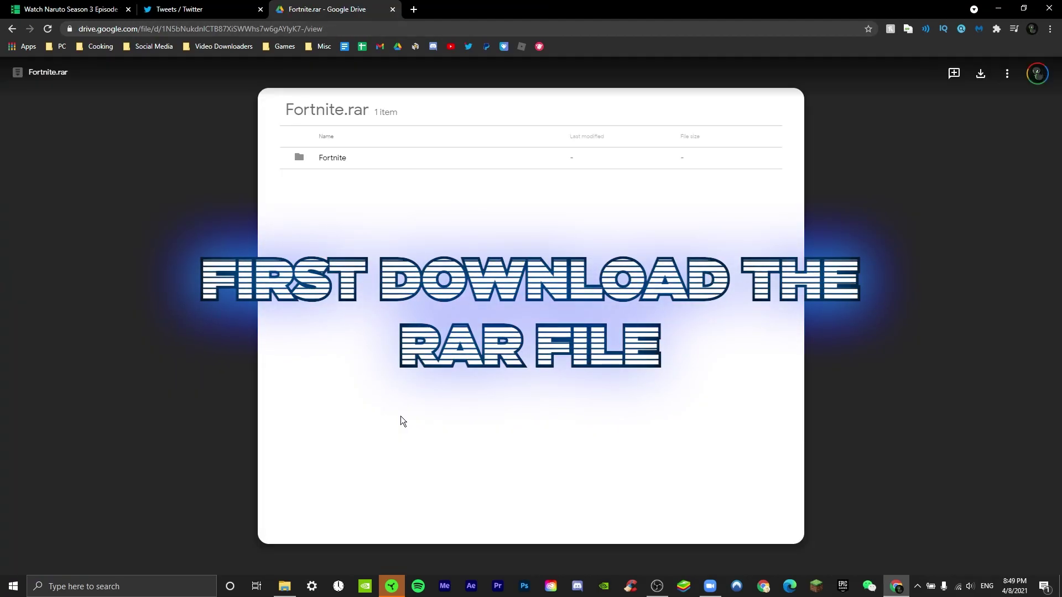
left_click(981, 73)
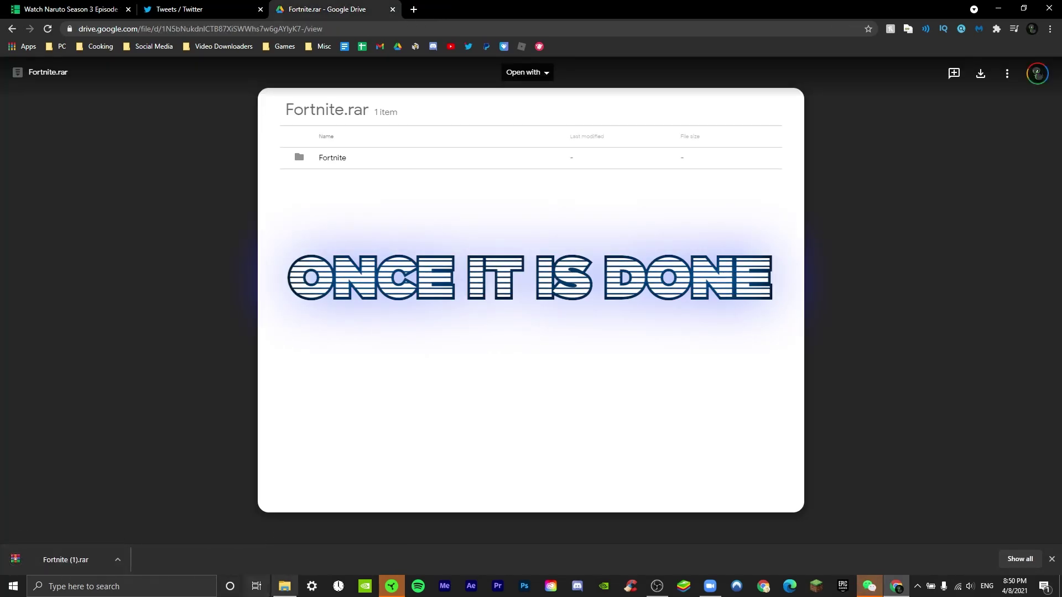
Step: In Downloads, delete the older Fortnite archive and cut Fortnite (1)
left_click(284, 586)
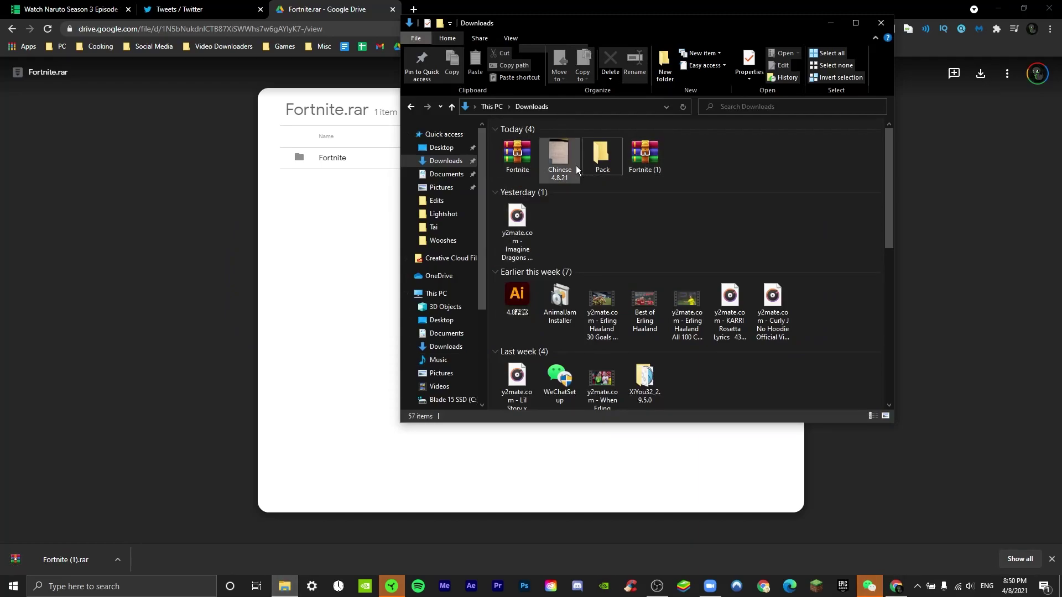
key("Home")
left_click(612, 62)
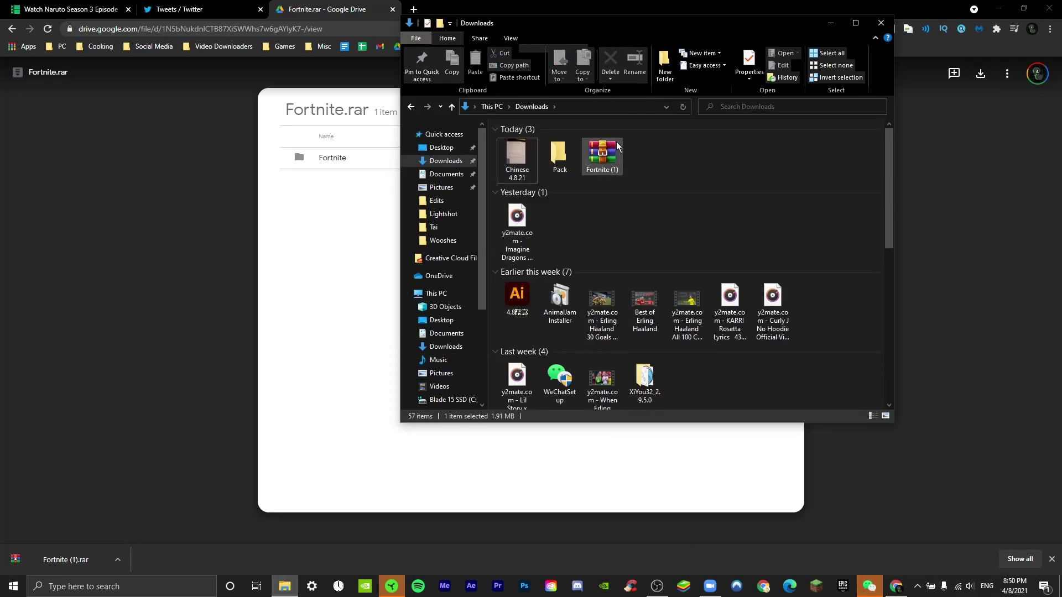
left_click(611, 145)
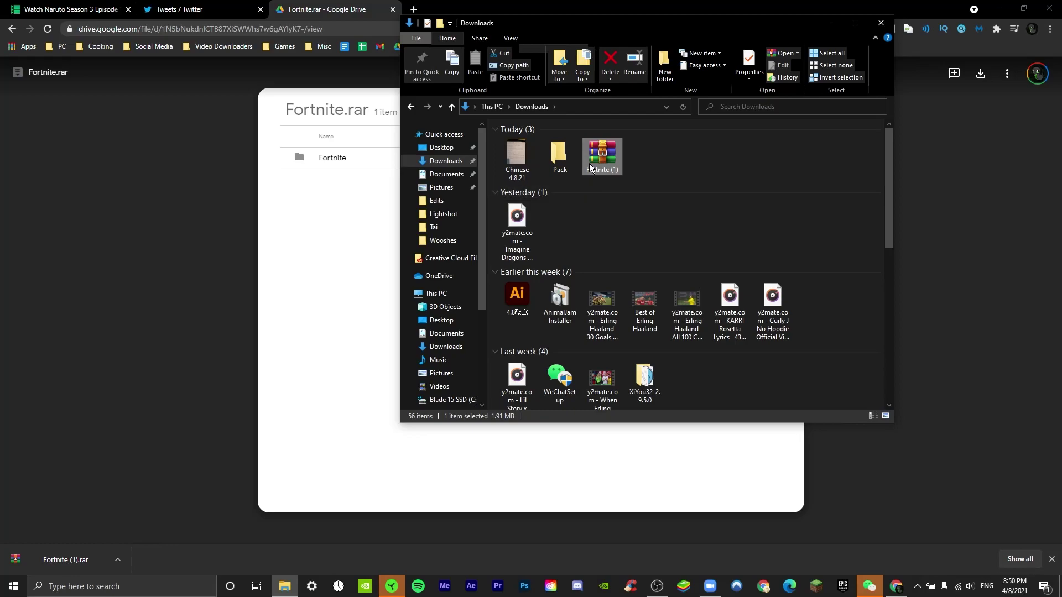
key("ctrl+x")
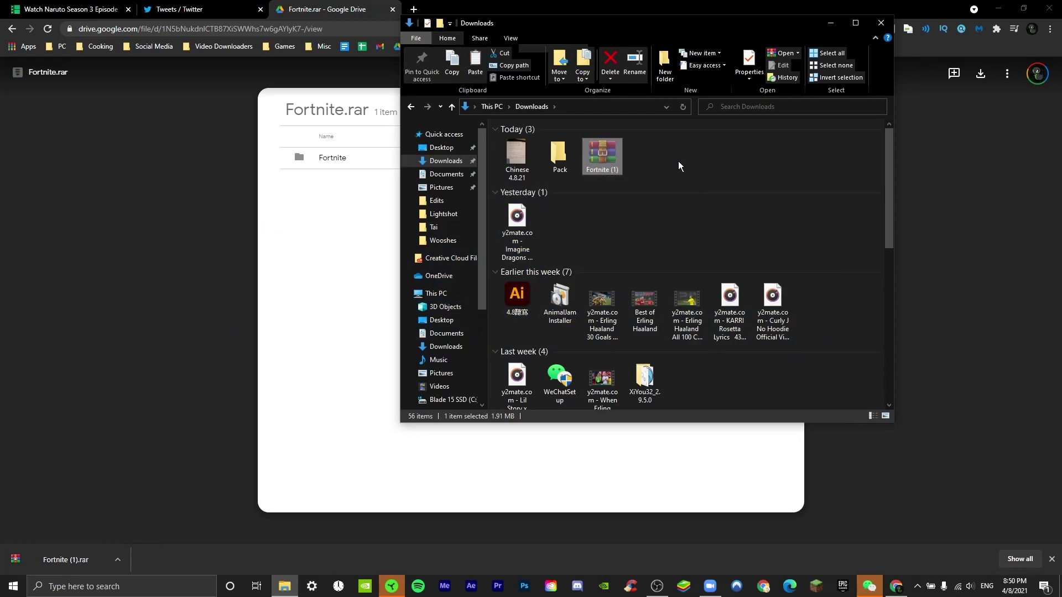
Step: Go to Documents > Red Giant > Magic Bullet Looks > Presets and delete New Folder 1
left_click(461, 175)
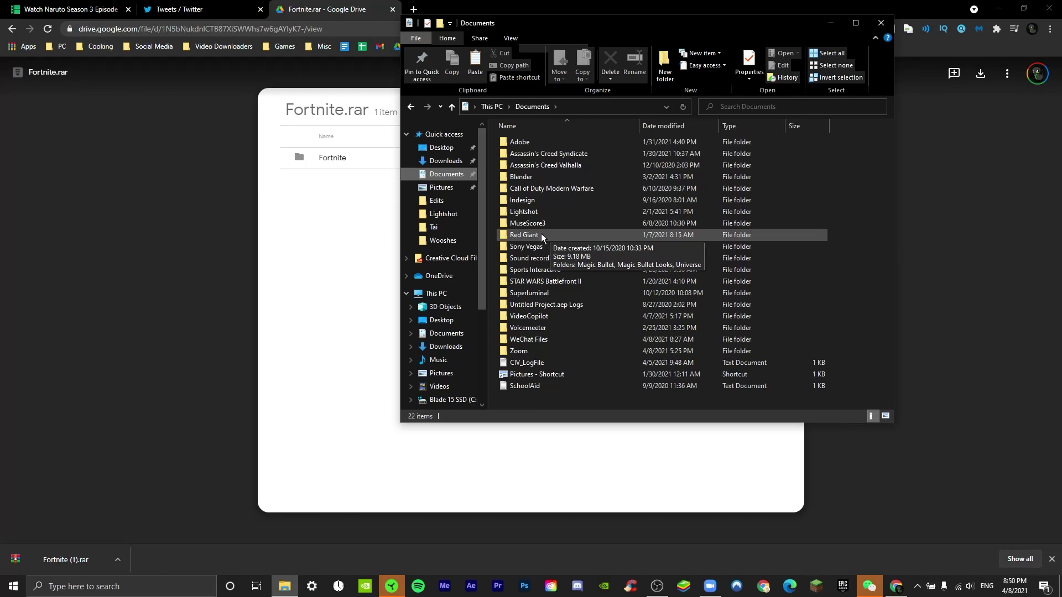
double_click(542, 235)
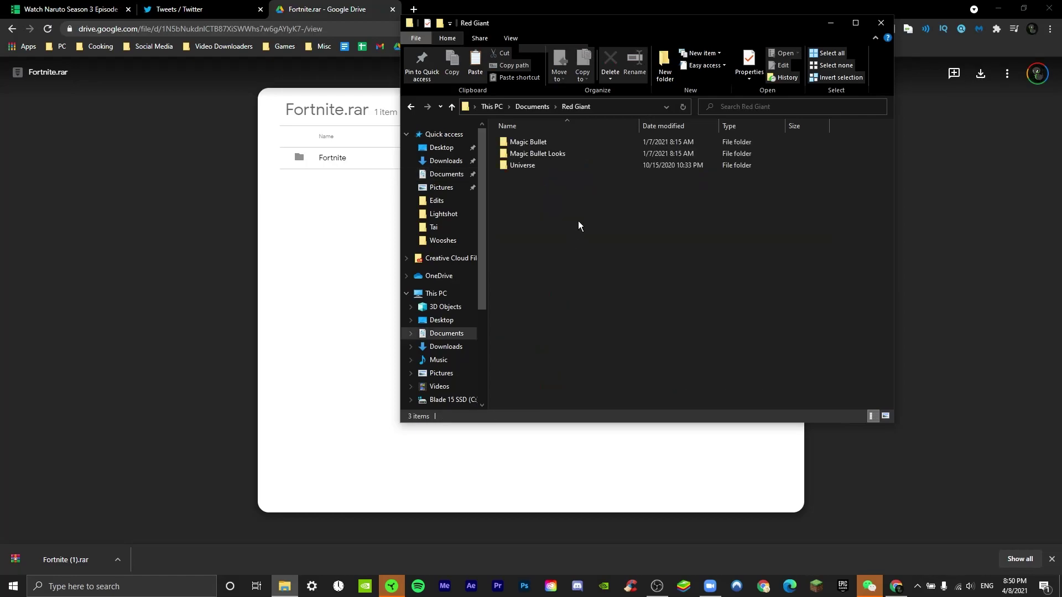
double_click(583, 155)
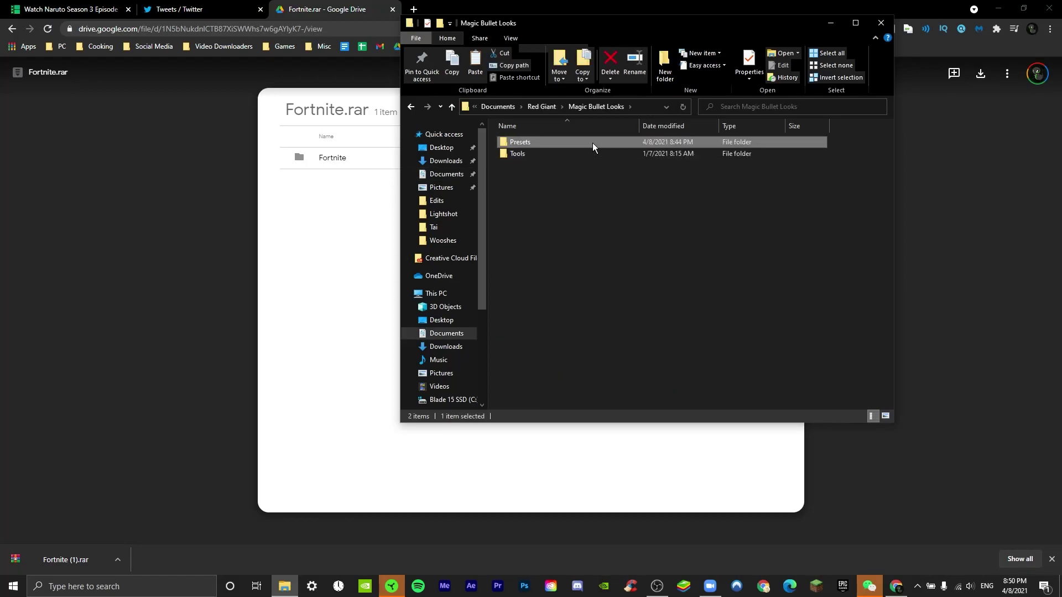
double_click(593, 143)
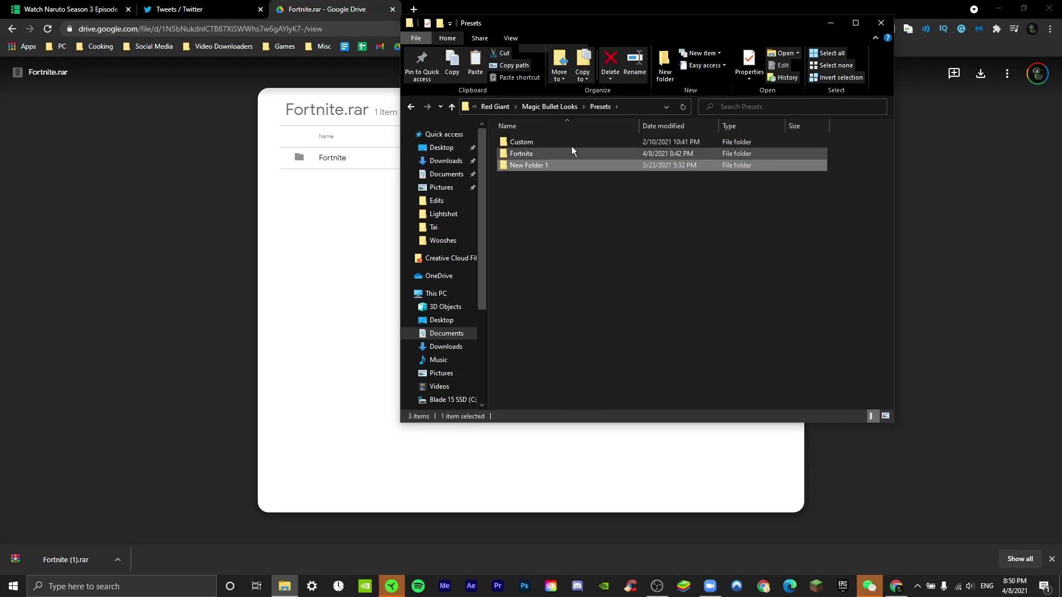
left_click(565, 165)
left_click(610, 63)
Step: Paste the Fortnite (1) archive into Presets and create a folder named Magic Bullet Look Presets
key("ctrl+v")
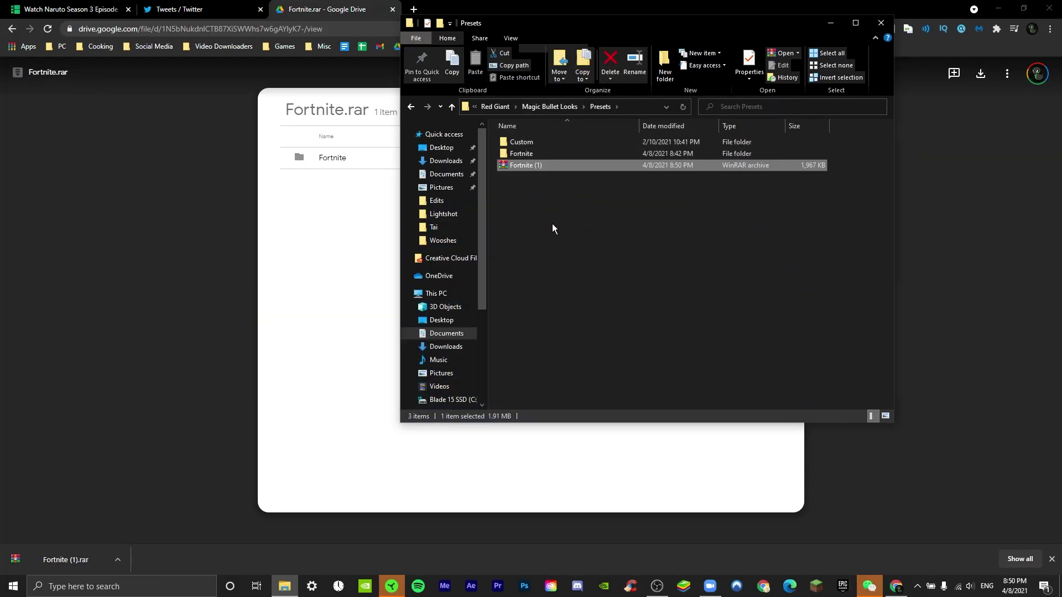
right_click(563, 226)
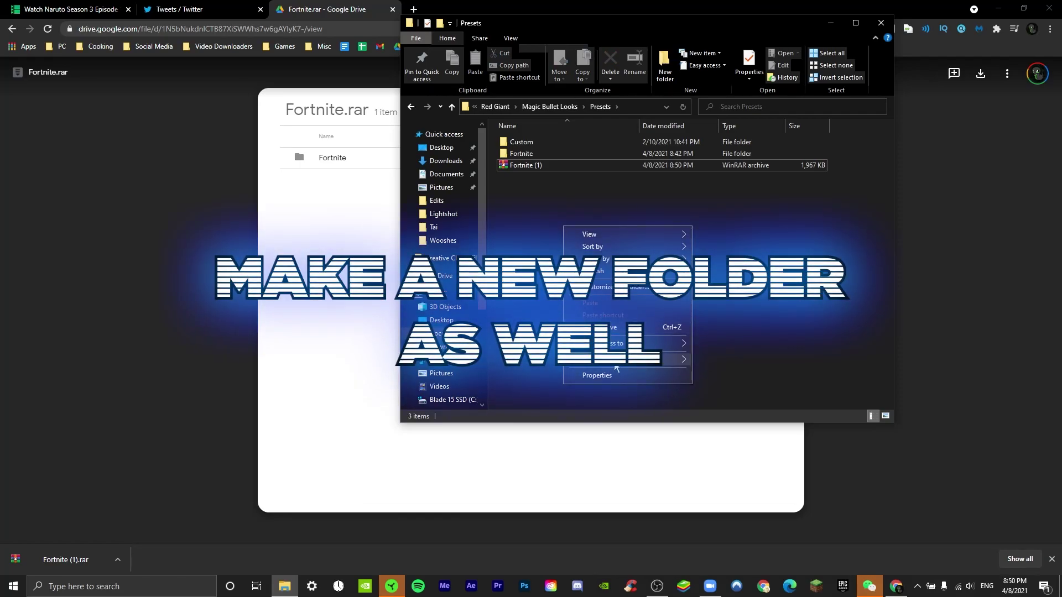
mouse_move(675, 359)
left_click(721, 359)
type("Magic Bullet Look Presets")
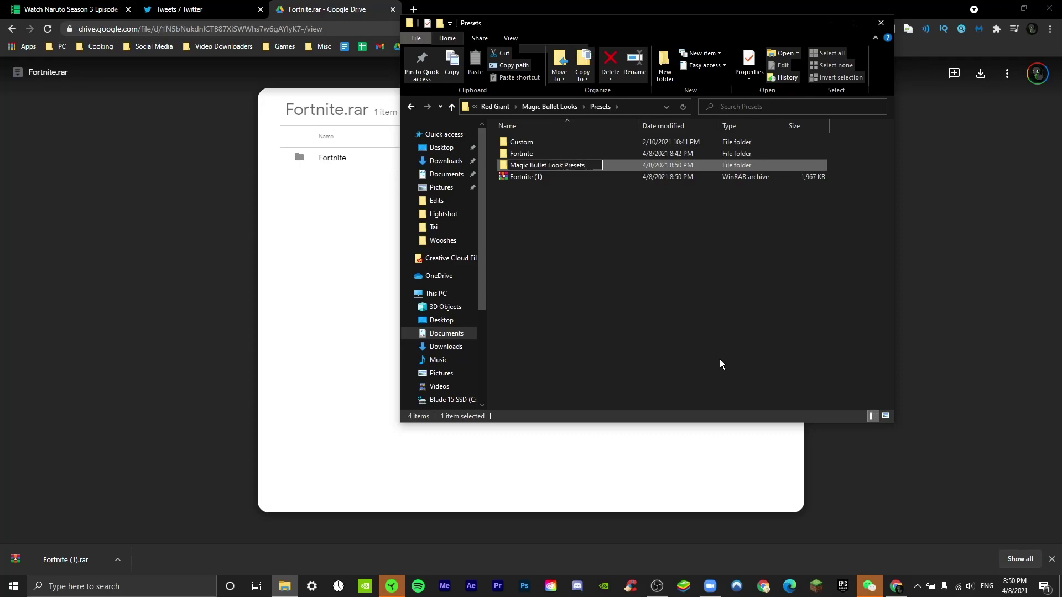
key("Return")
Step: Move the archive into Magic Bullet Look Presets and extract it there
right_click(693, 177)
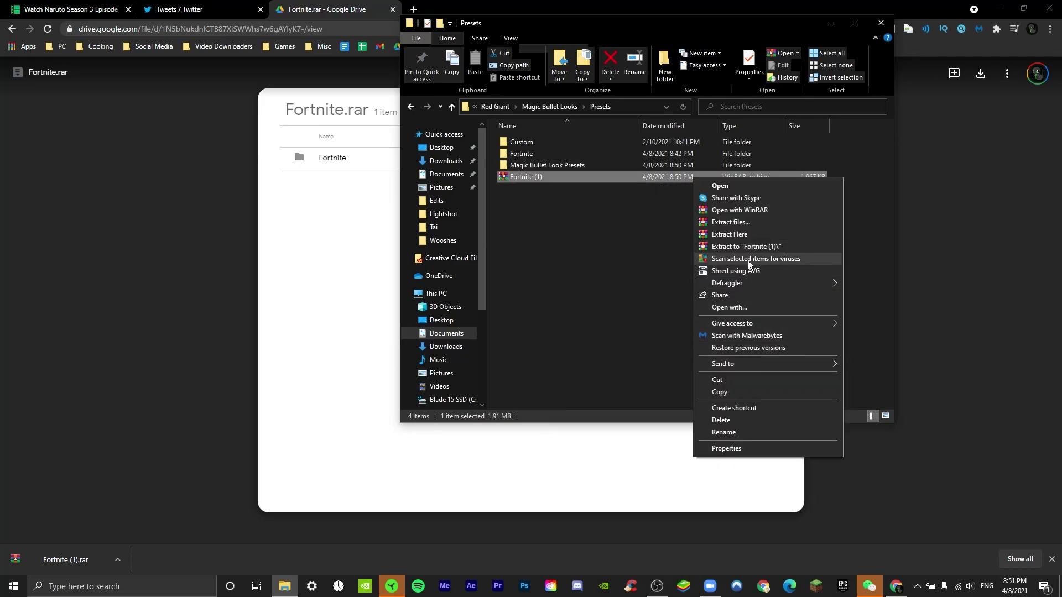
left_click(761, 246)
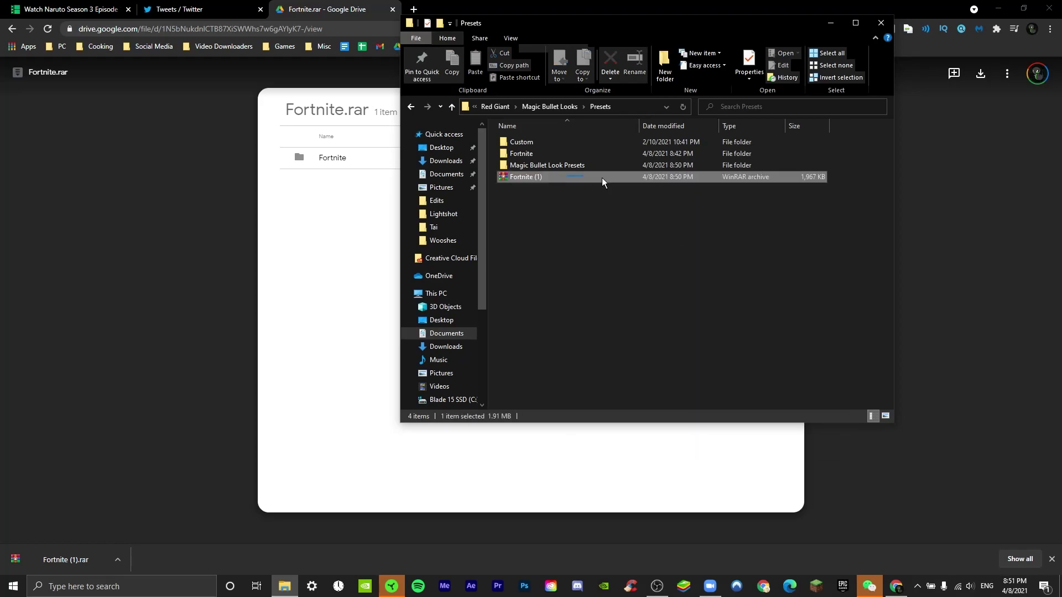
left_click_drag(602, 177, 599, 165)
double_click(595, 165)
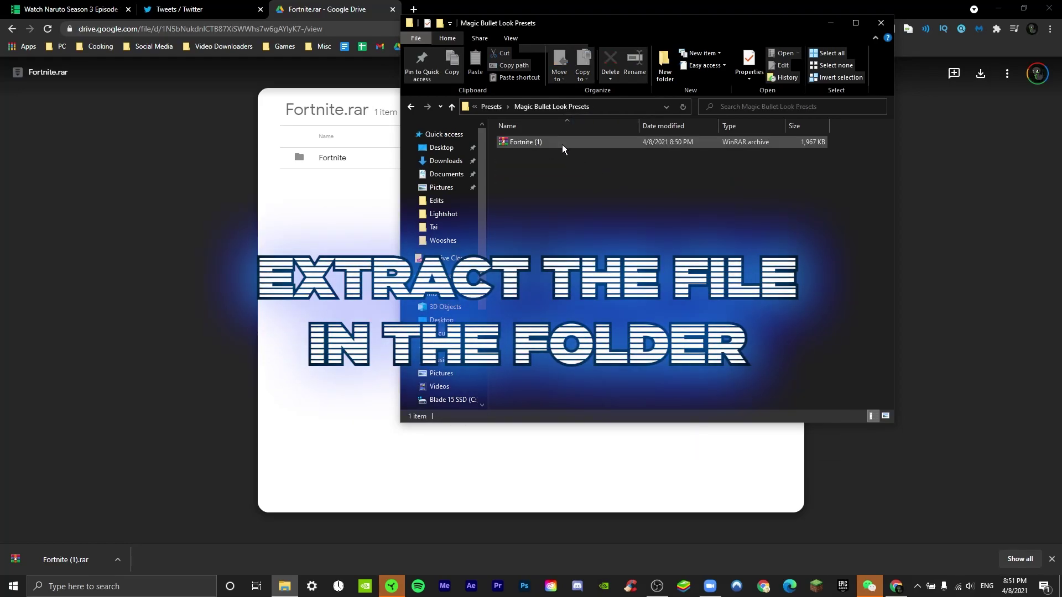
right_click(562, 146)
left_click(625, 197)
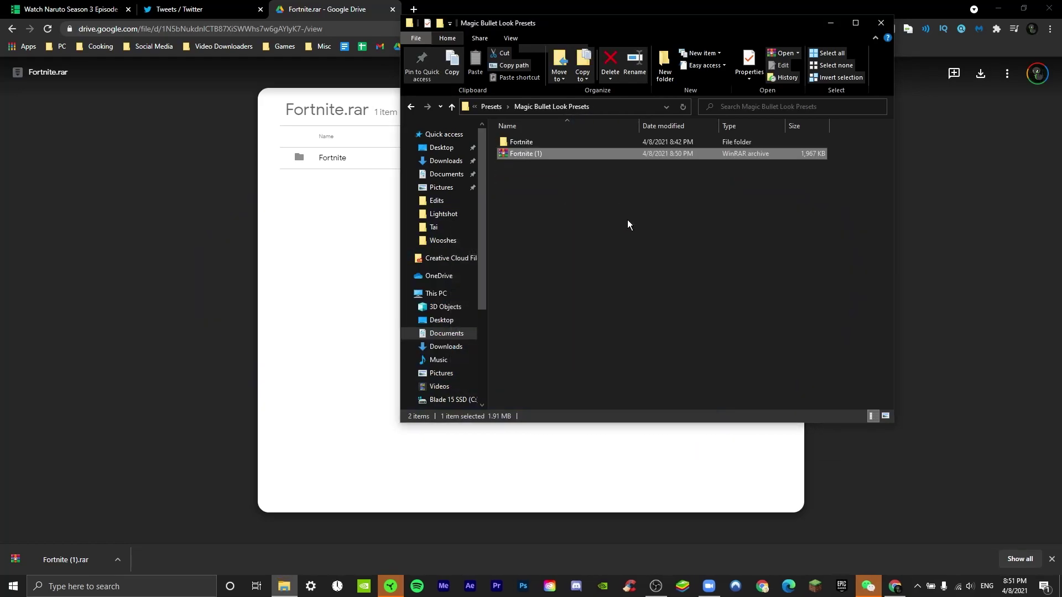
Step: Move all 125 MBLook files into Magic Bullet Look Presets, delete the archive and Fortnite folder, then launch Premiere
left_click(610, 62)
double_click(565, 140)
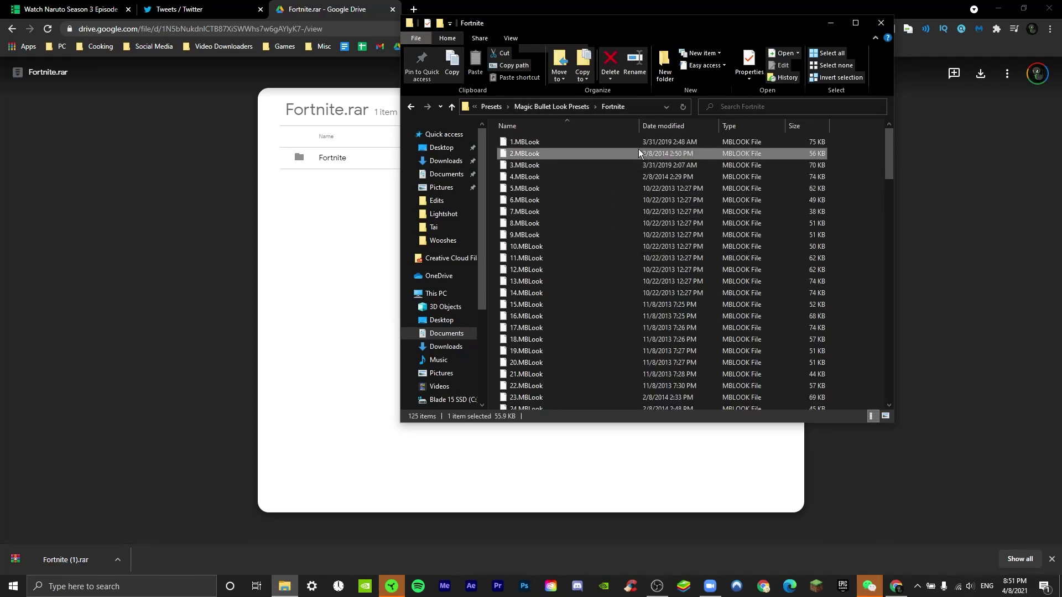
key("ctrl+a")
left_click_drag(618, 151, 553, 105)
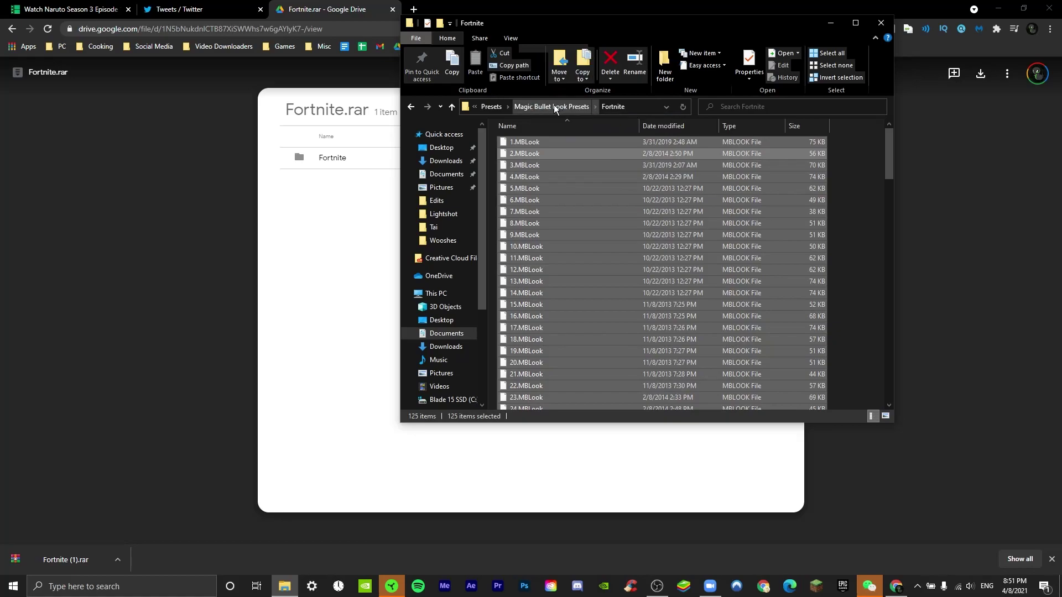
left_click(543, 104)
left_click(610, 69)
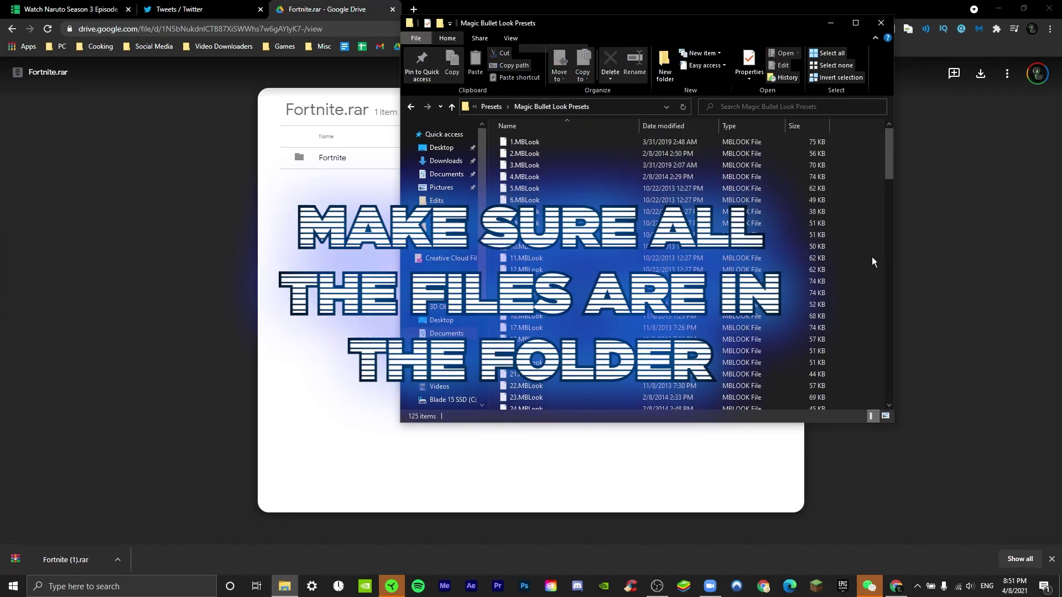
left_click(497, 589)
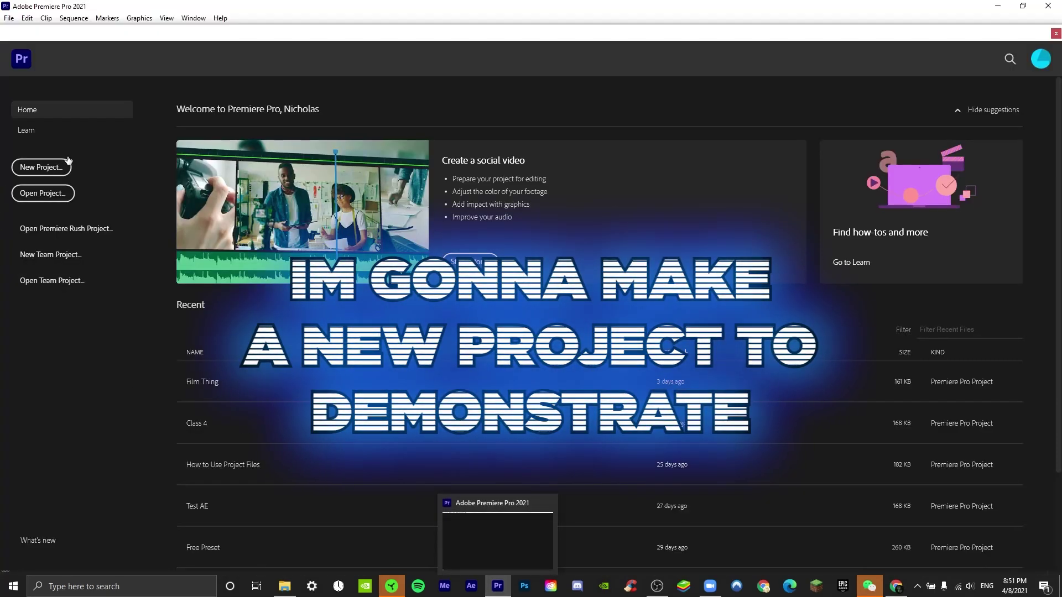
Step: Create a new project named MBL and add the Edit Course 9 clip to a sequence
left_click(66, 167)
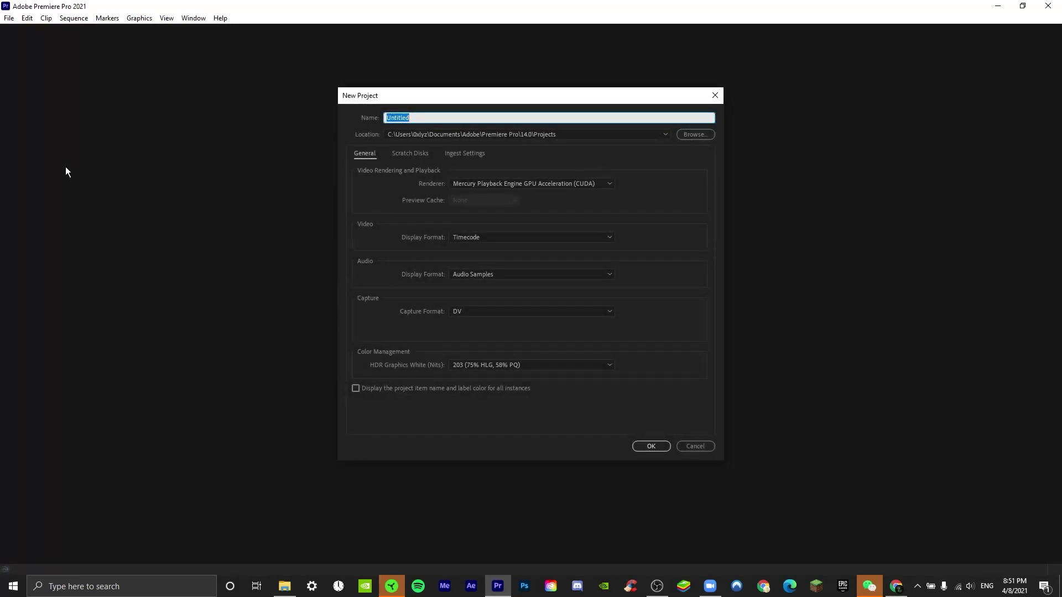
key("Return")
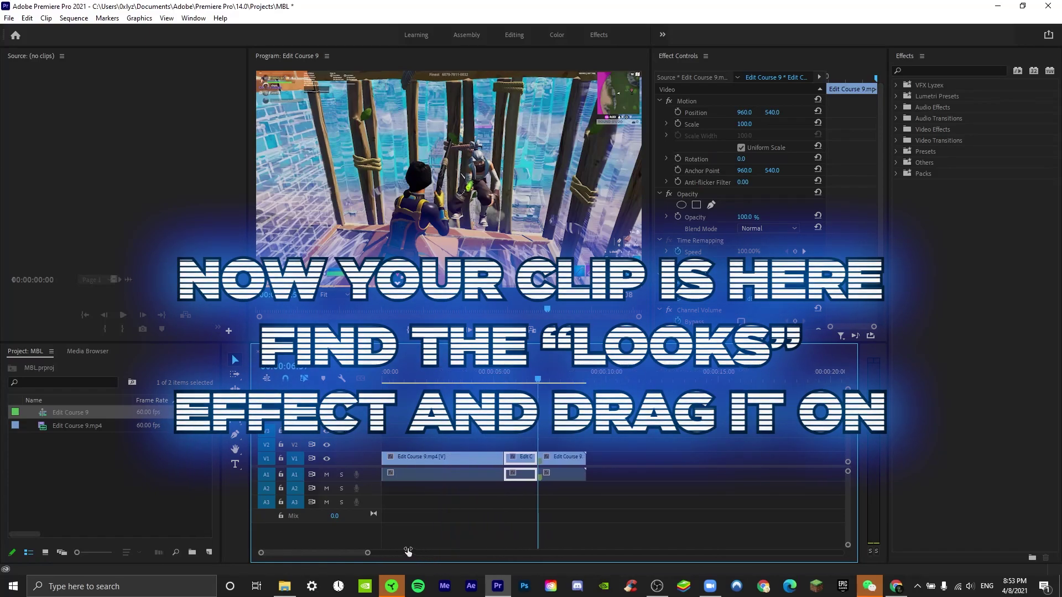
left_click_drag(407, 548, 400, 546)
Step: Search the Effects panel for 'looks' and select the RG Magic Bullet Looks effect
left_click(935, 70)
type("looks")
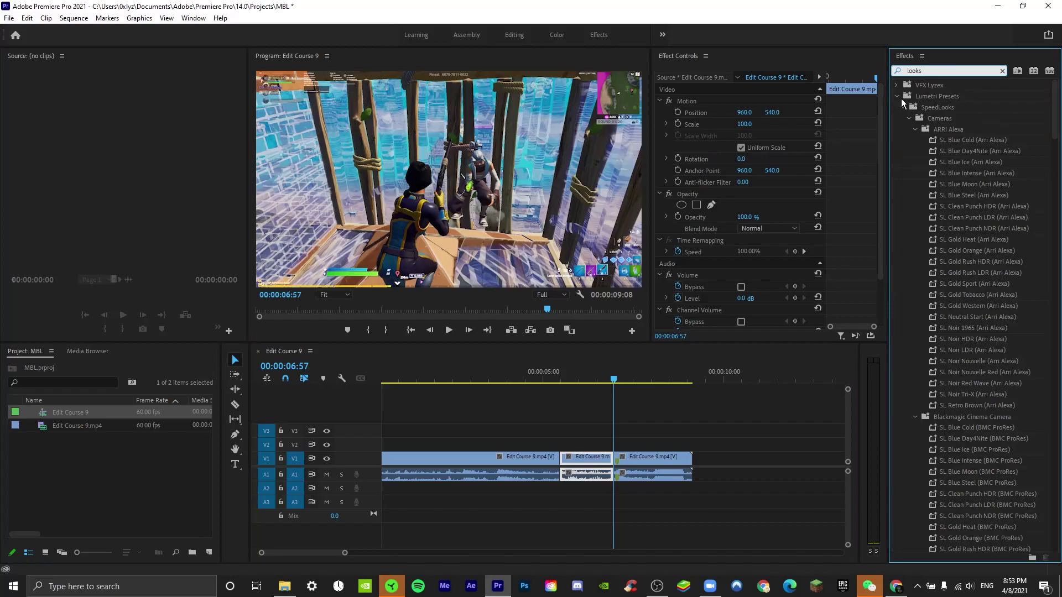
left_click(897, 97)
left_click(944, 298)
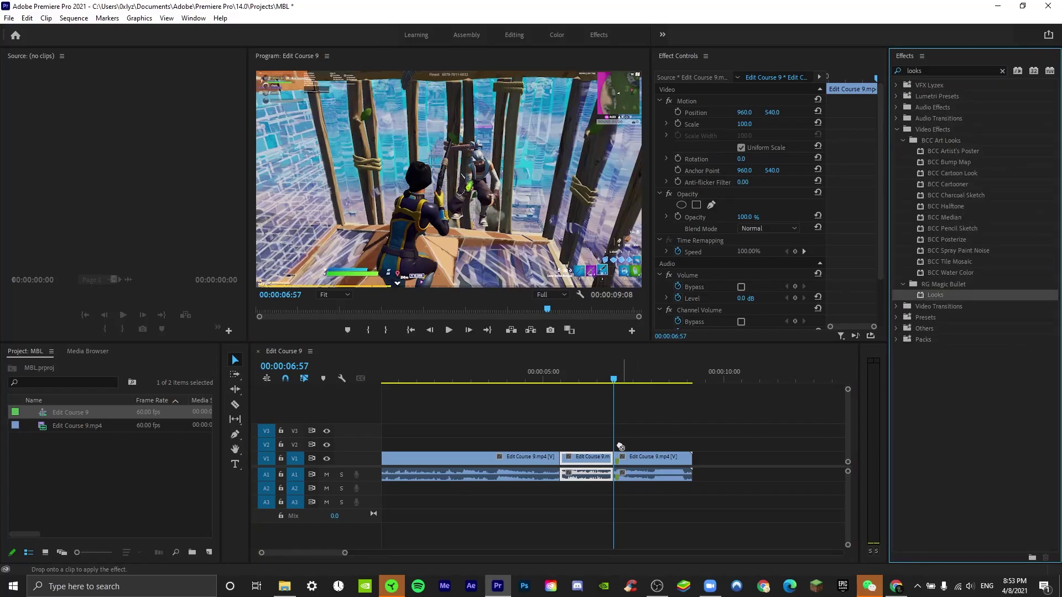
Step: Drop the Looks effect on the middle Edit Course 9 clip and check its settings in Effect Controls
left_click_drag(598, 461, 585, 463)
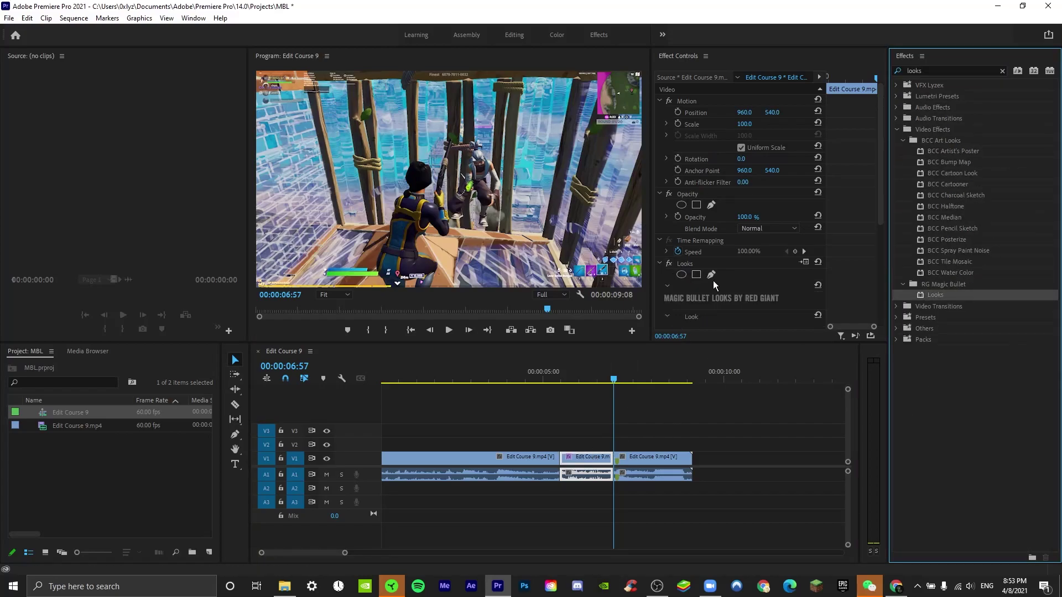
scroll(697, 274, "down", 5)
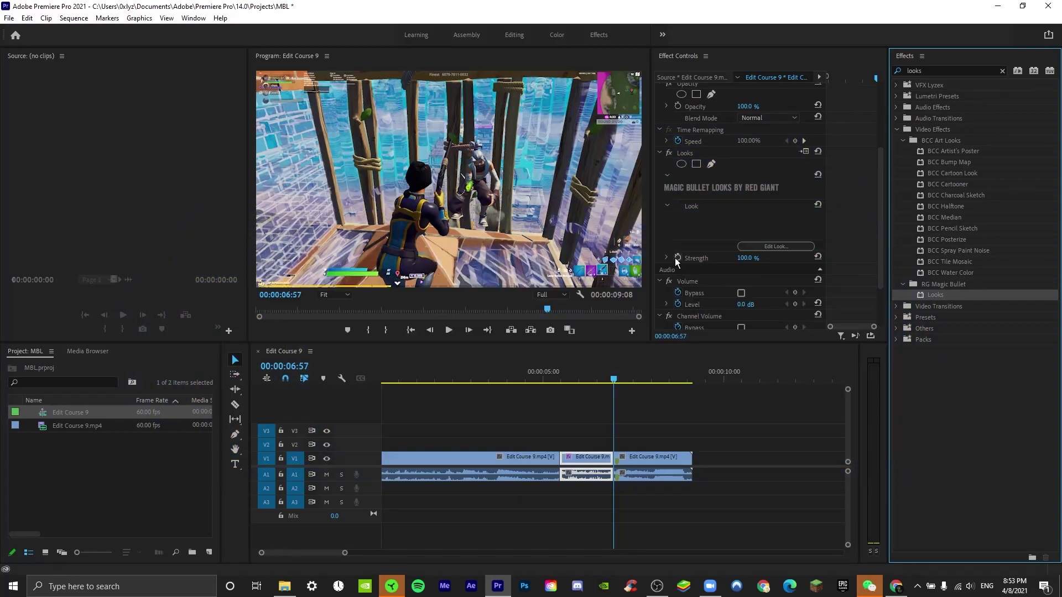
left_click(561, 382)
left_click(750, 258)
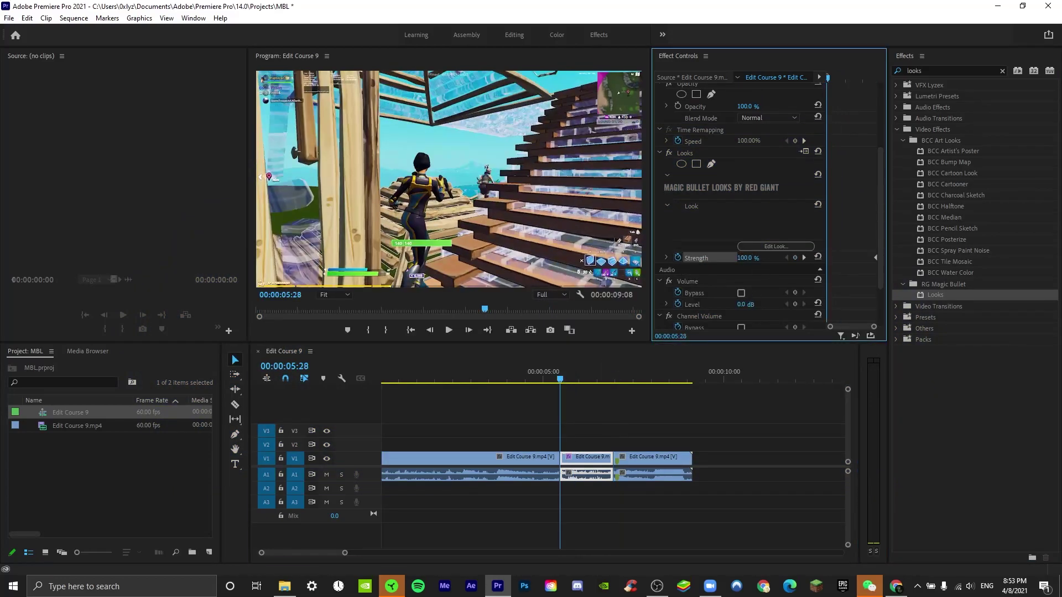
left_click_drag(597, 378, 613, 377)
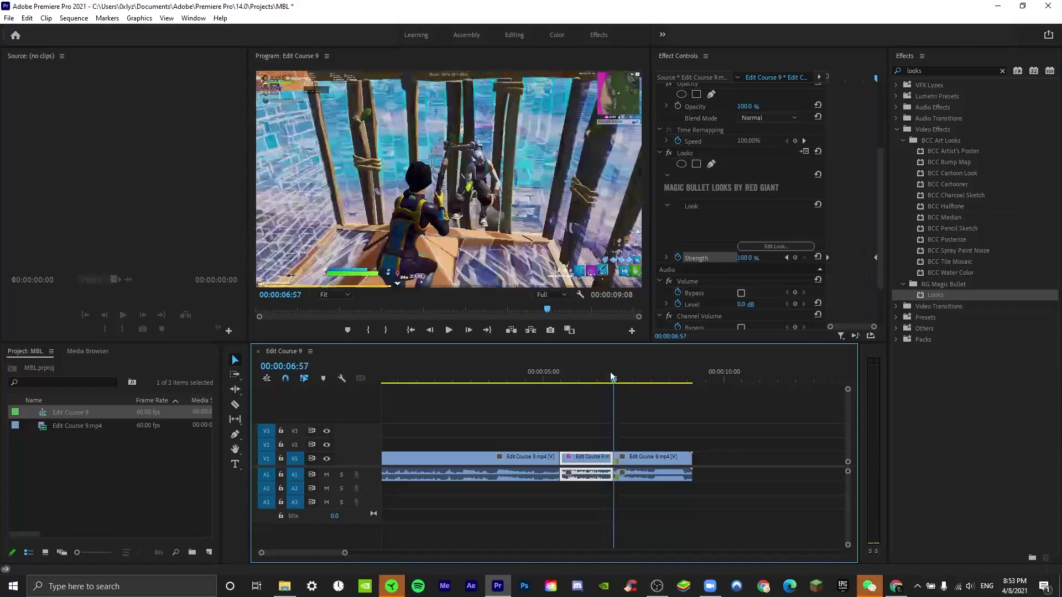
Step: Open the Looks editor and browse the Custom Looks > Magic Bullet Look Presets folder
left_click(746, 259)
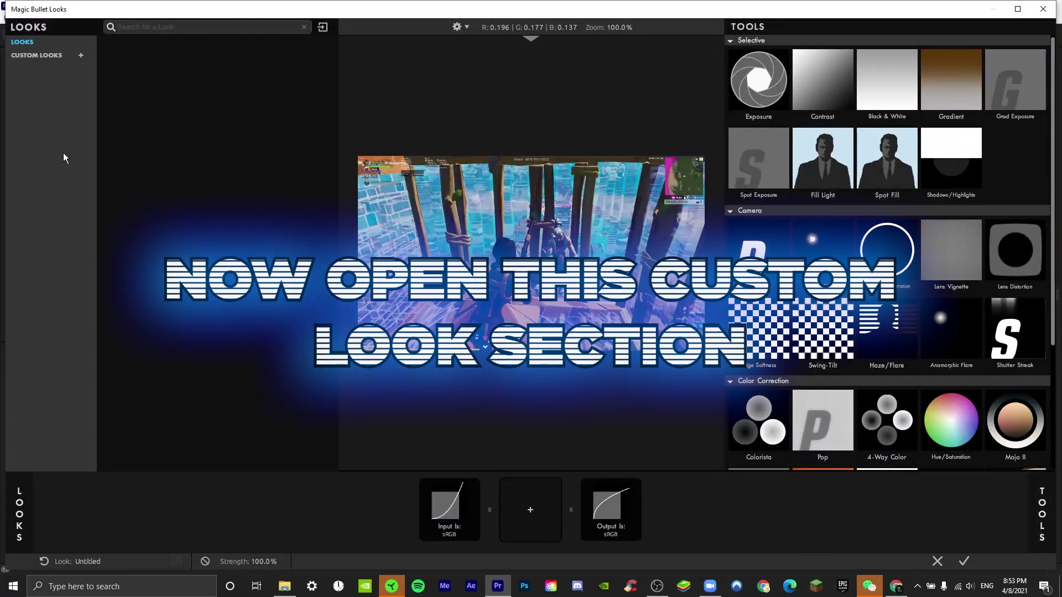
left_click(48, 57)
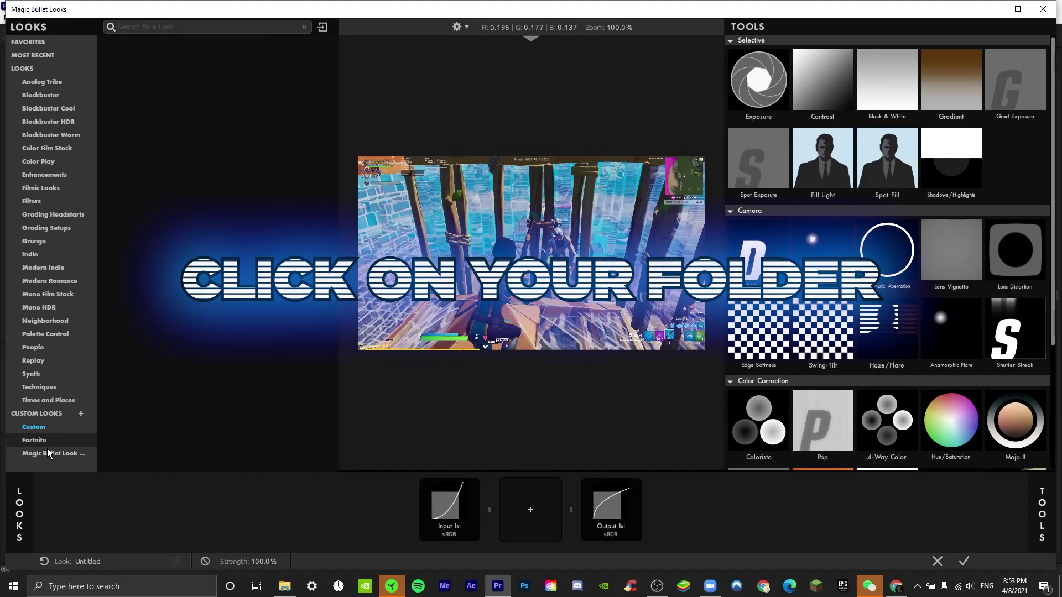
left_click(47, 453)
left_click(231, 198)
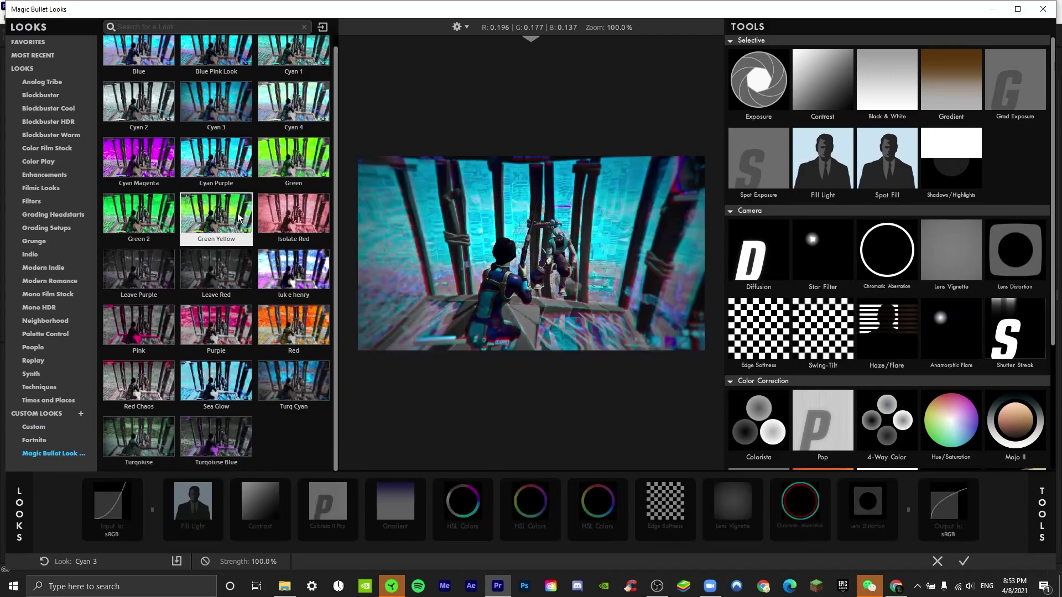
Step: Import looks from Documents > Red Giant > Magic Bullet Looks > Presets > Magic Bullet Look Presets, selecting all MBLook files
left_click(321, 29)
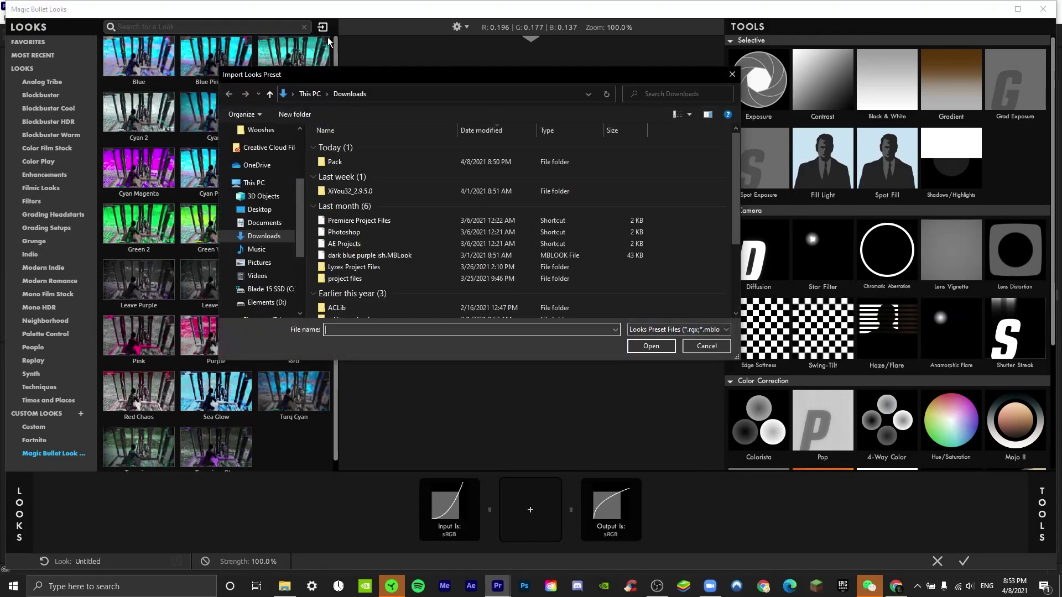
left_click(264, 222)
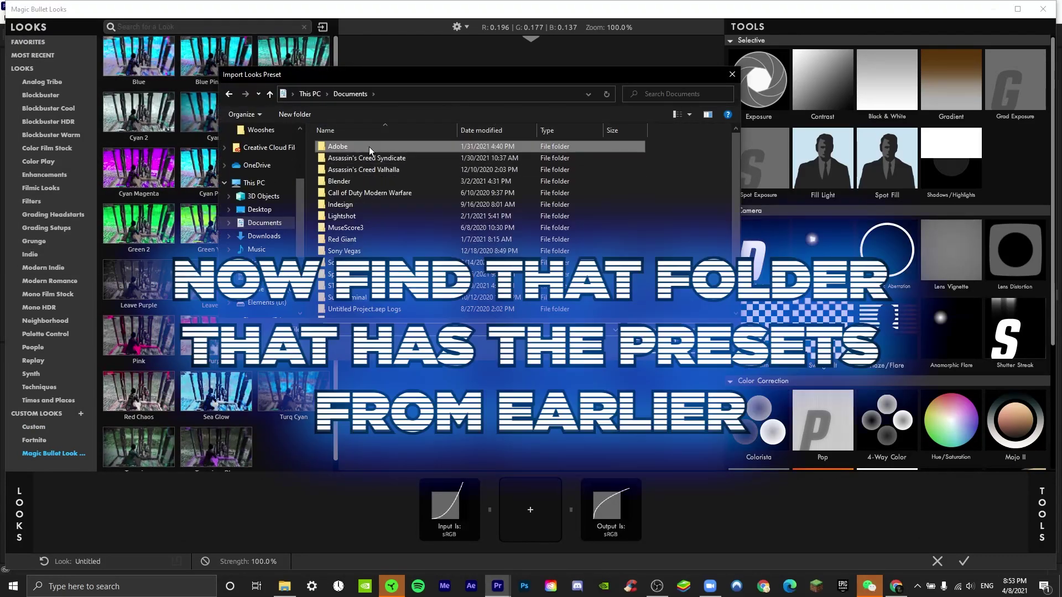
double_click(370, 147)
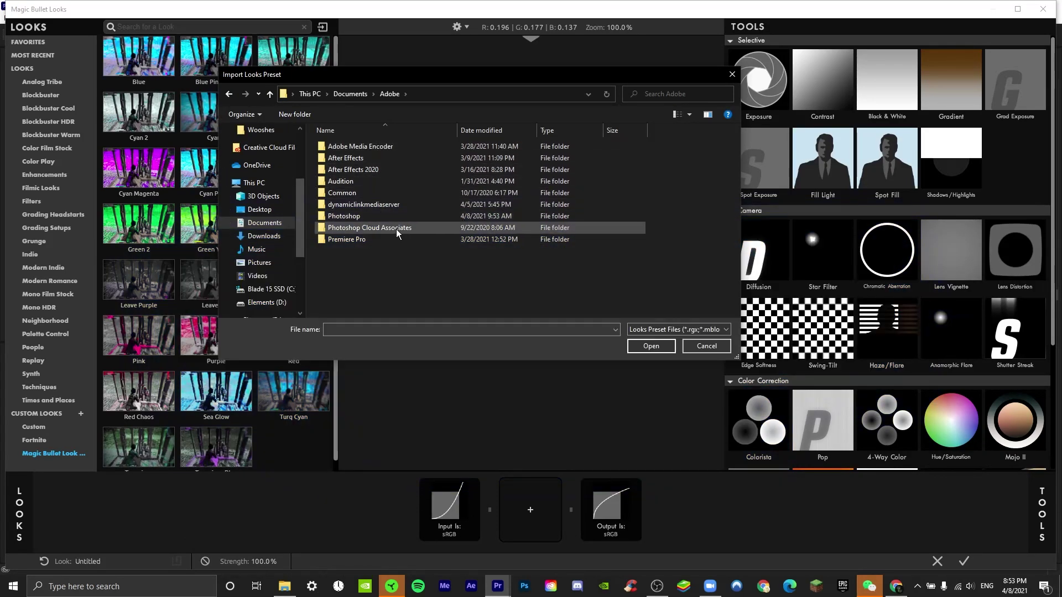
left_click(348, 95)
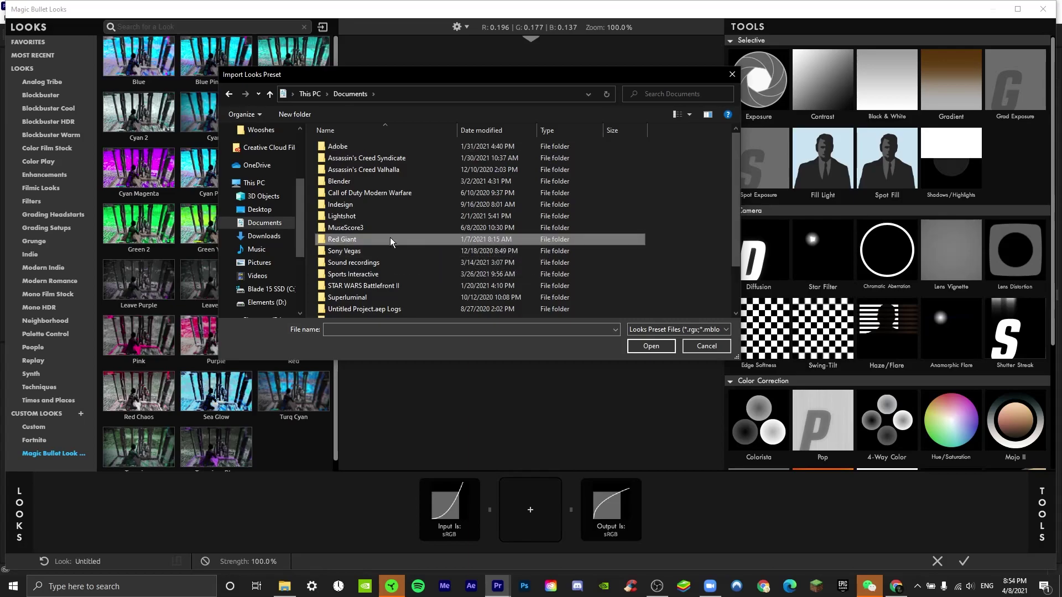
double_click(388, 239)
double_click(417, 160)
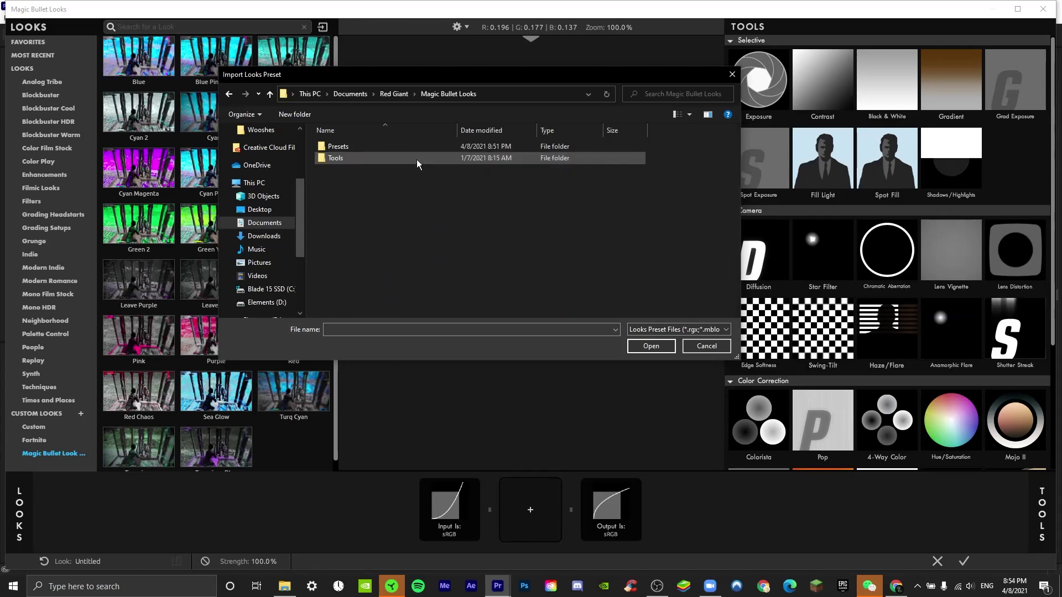
double_click(422, 148)
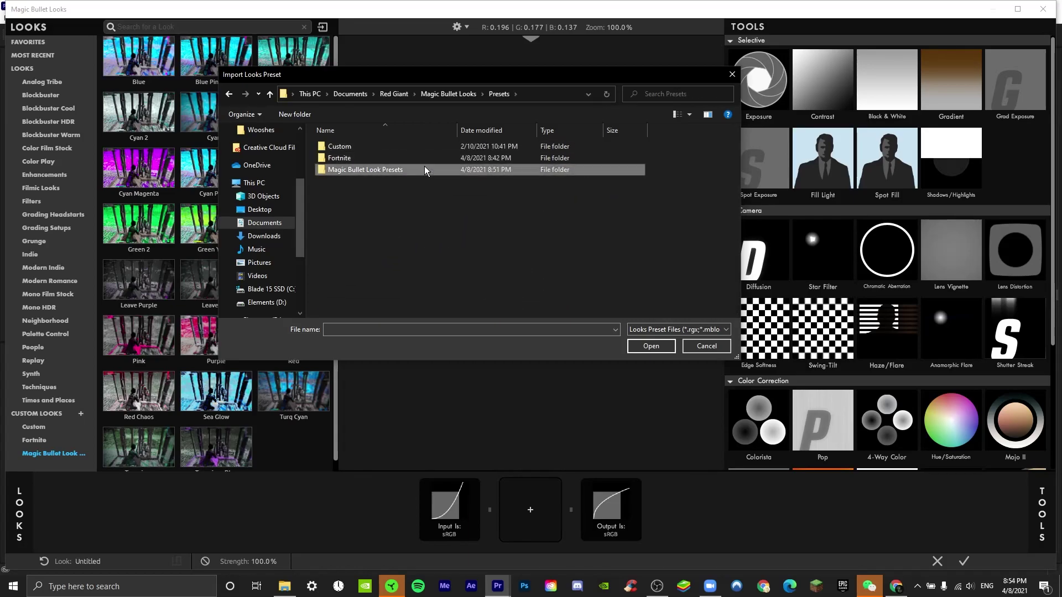
double_click(424, 166)
key("ctrl+a")
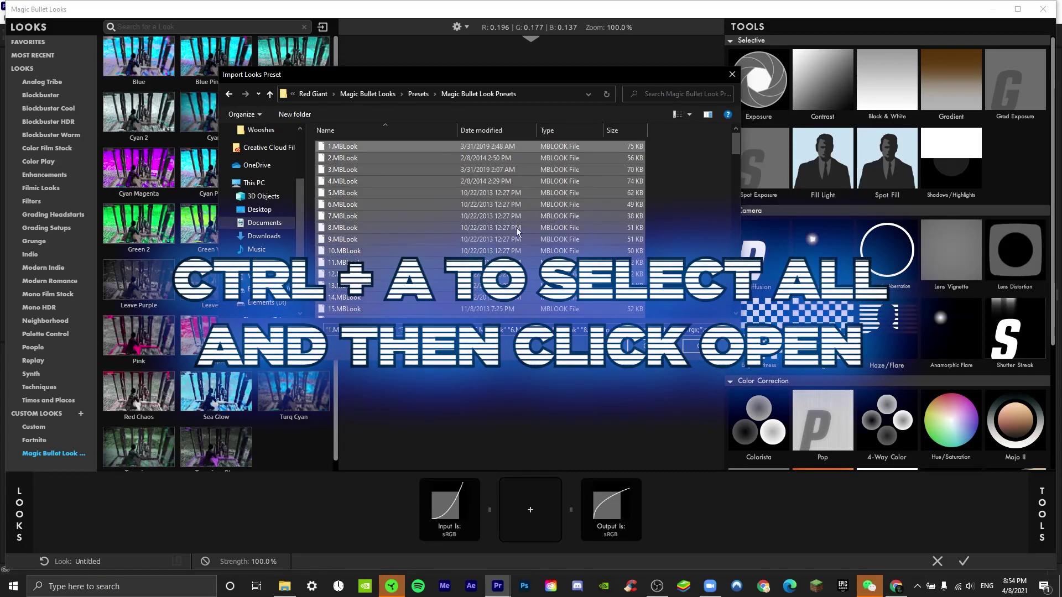
Step: Open the selected MBLook files, replace all existing presets, and confirm the import warning
left_click(651, 349)
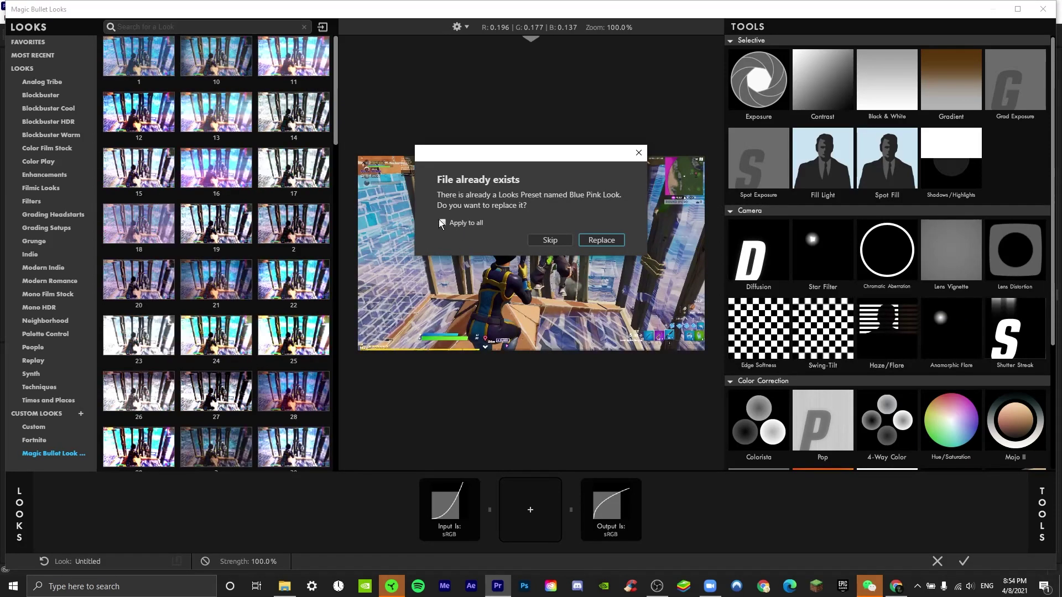
left_click(598, 242)
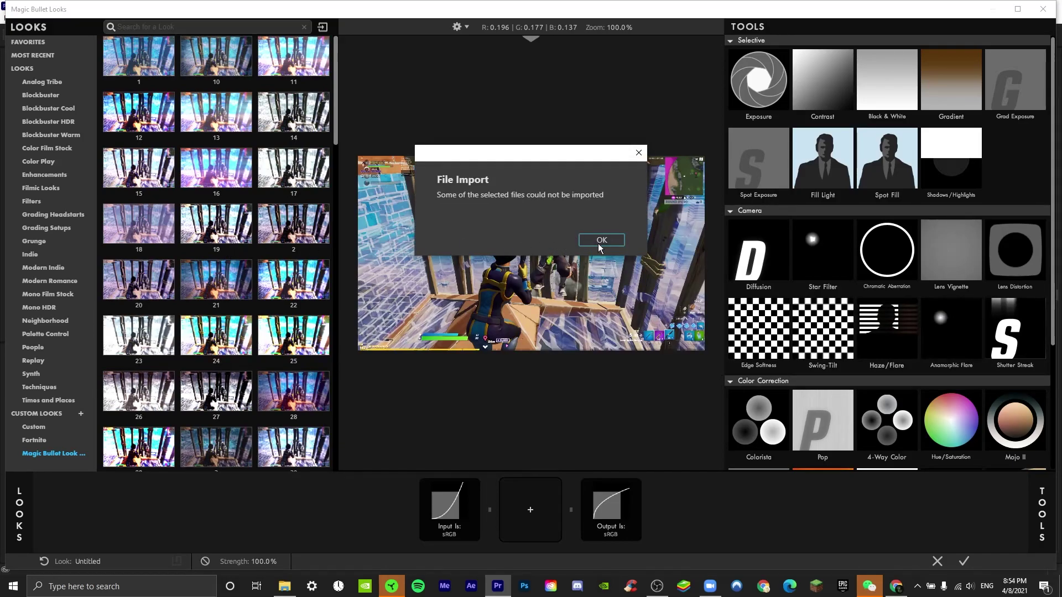
left_click(599, 249)
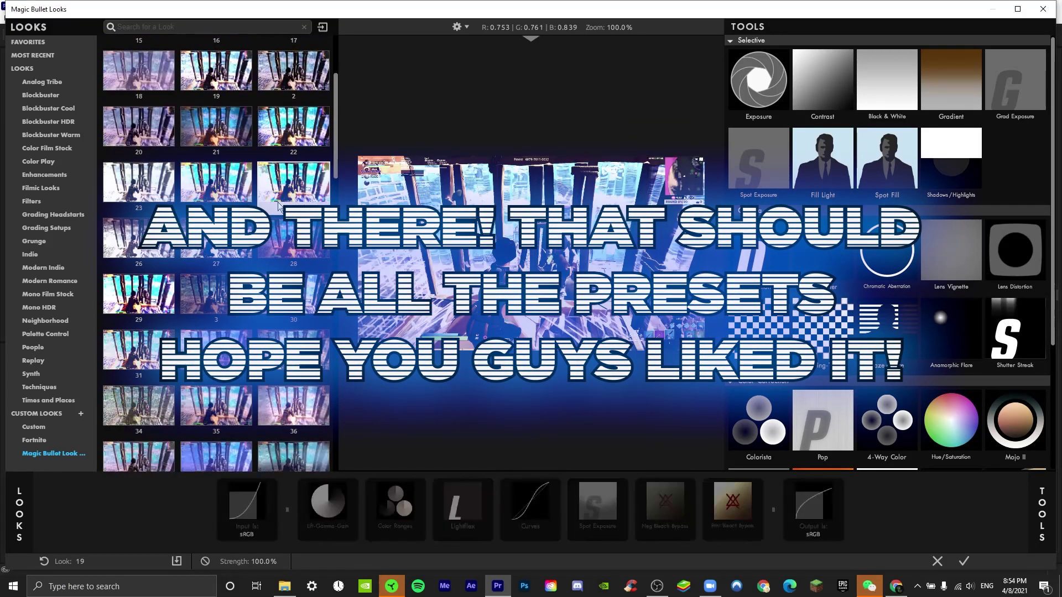
Step: Choose look 60 from the imported presets and accept it to return to Premiere
scroll(232, 249, "down", 10)
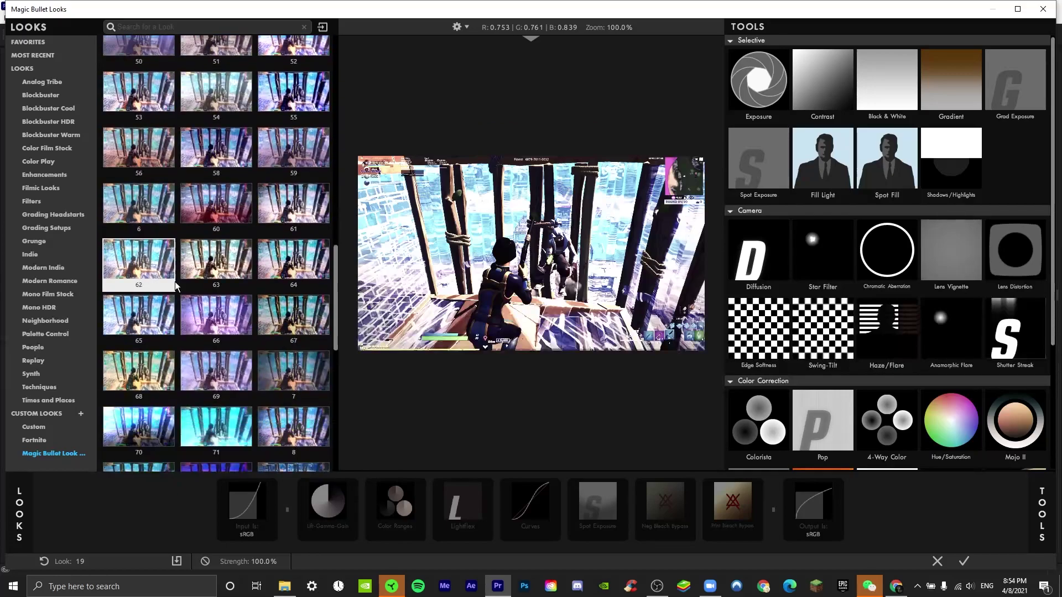
scroll(176, 286, "down", 6)
left_click(235, 324)
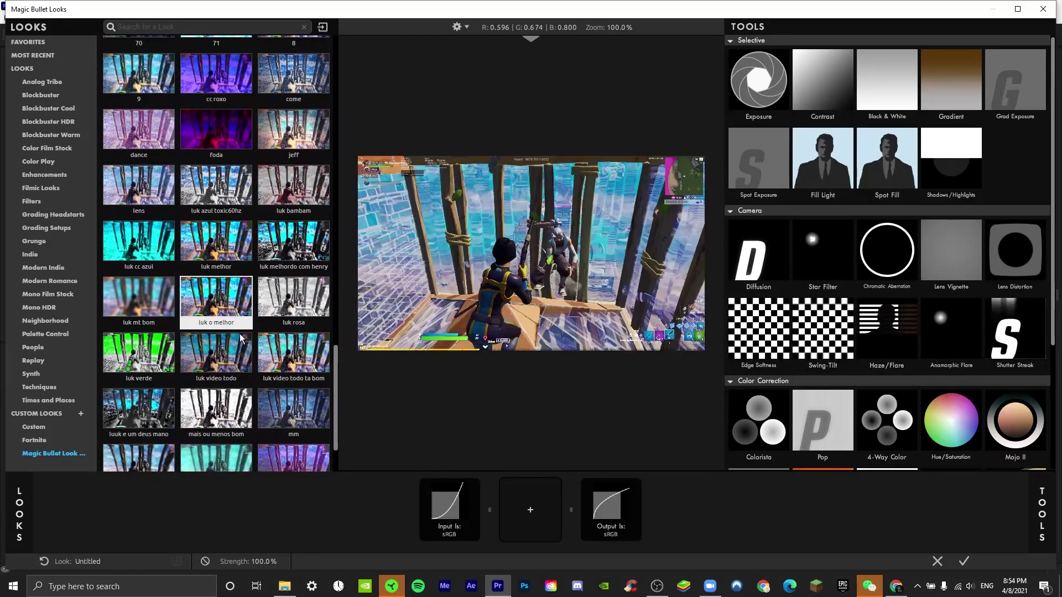
scroll(240, 338, "up", 7)
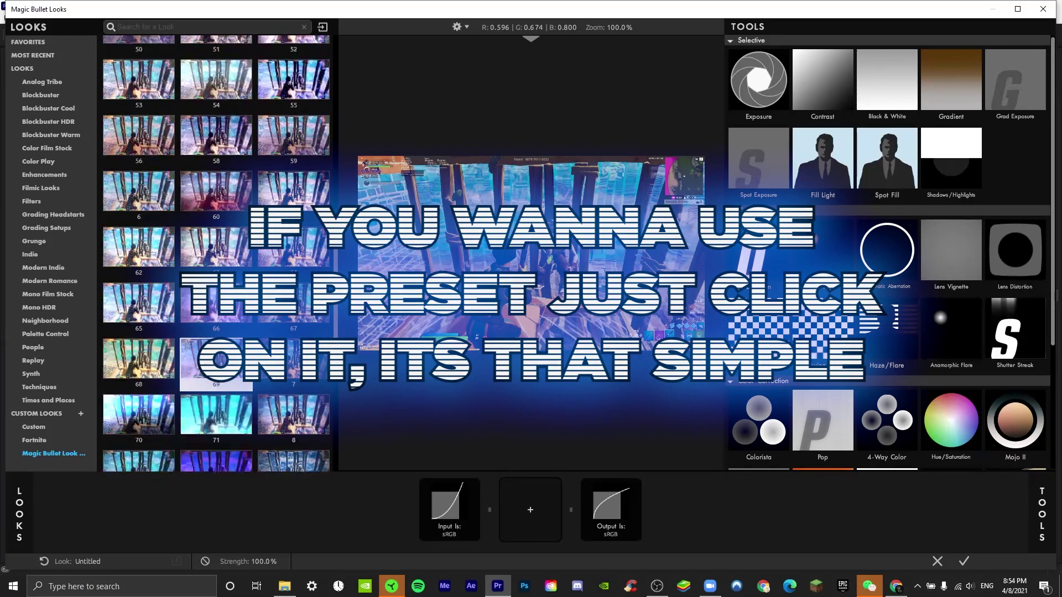
left_click(232, 215)
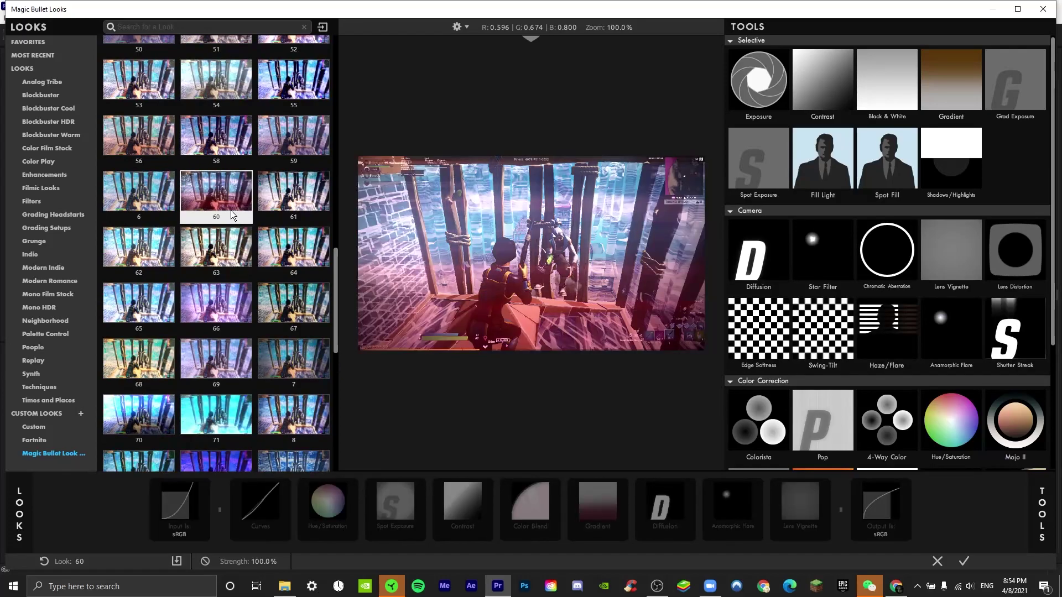
left_click(940, 560)
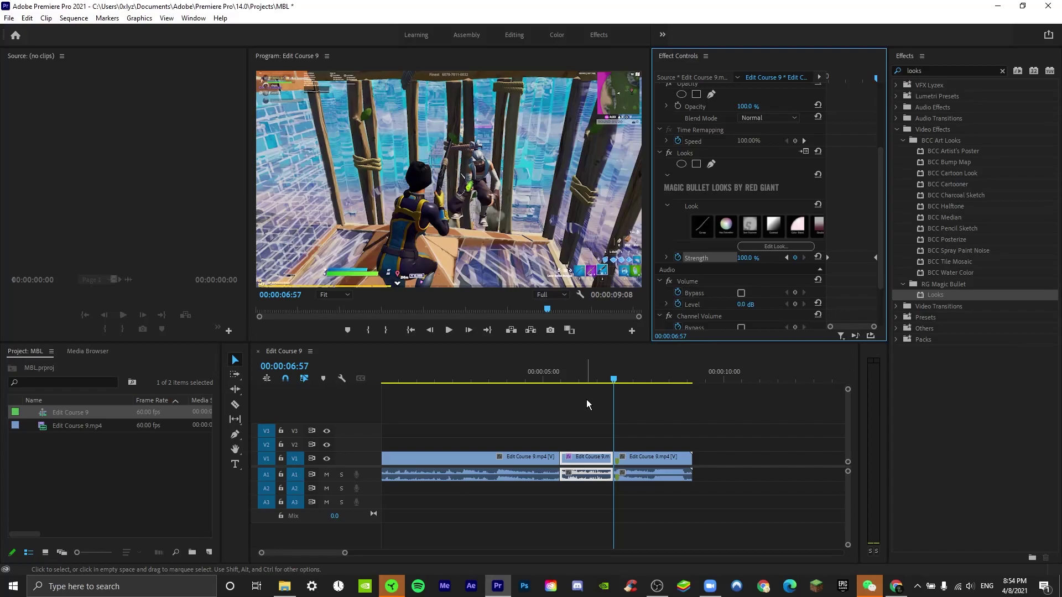
left_click(553, 374)
key("space")
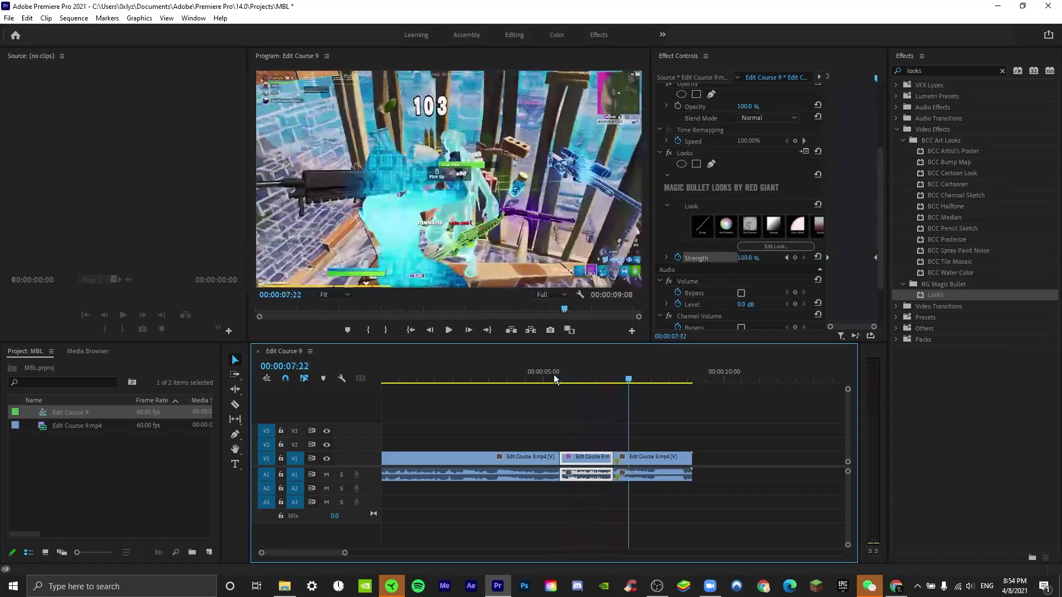
left_click(555, 378)
left_click_drag(555, 378, 601, 378)
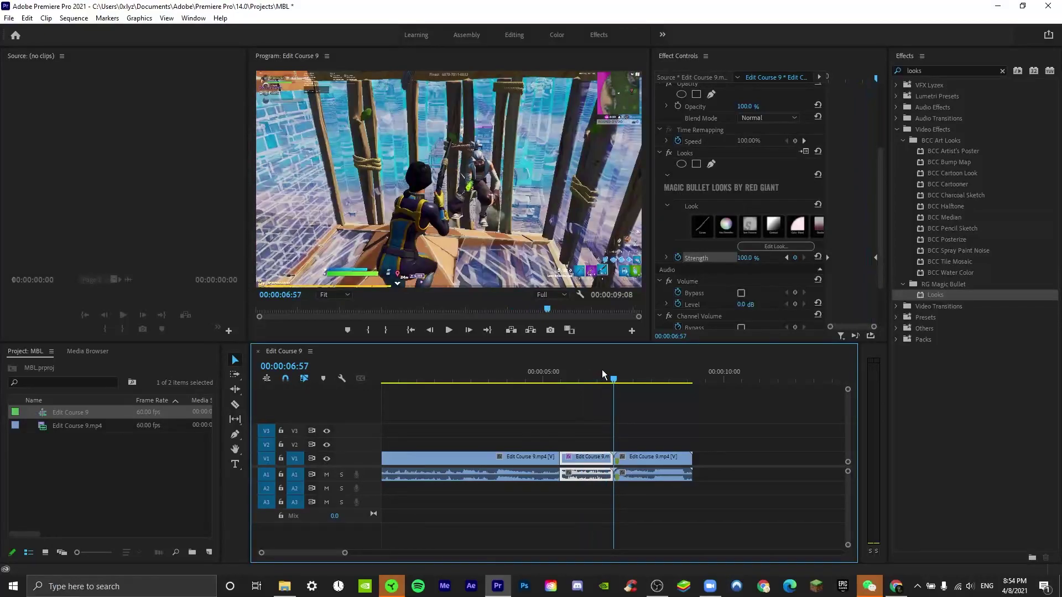